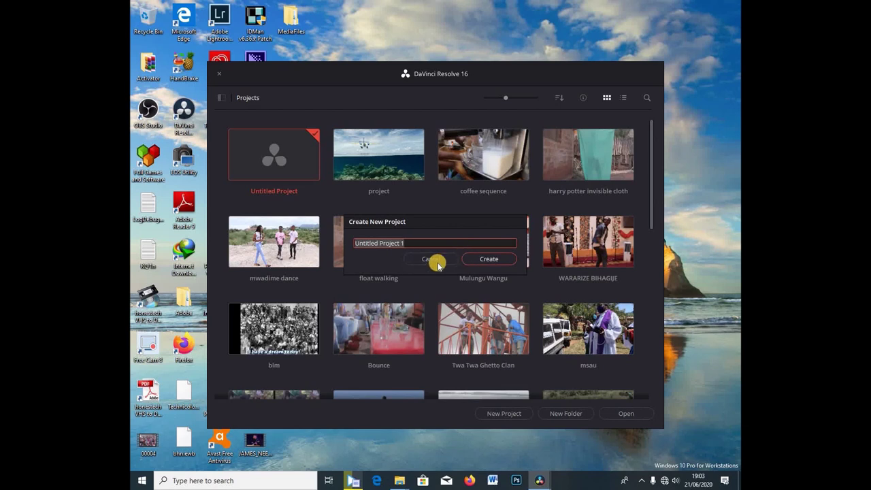
# Dismiss the new-project prompt, open the "harry potter invisible cloth" project and maximize its window.
pyautogui.click(434, 258)
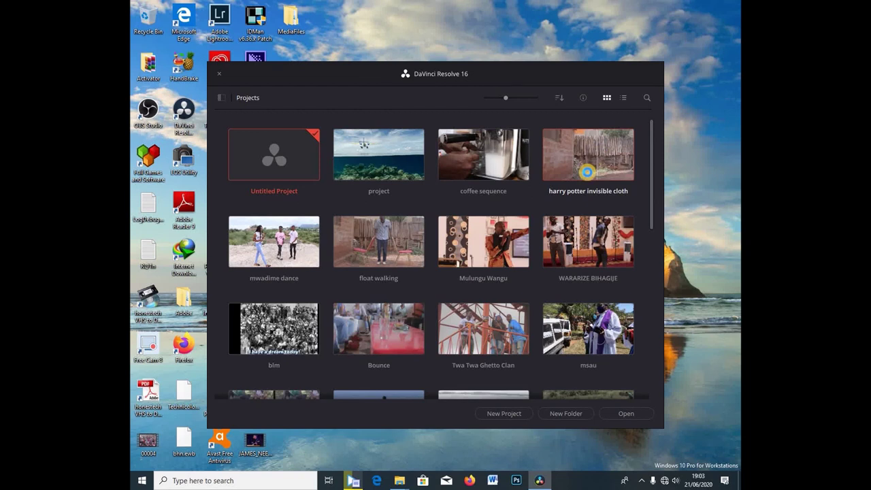
pyautogui.hotkey('alt', 'F4')
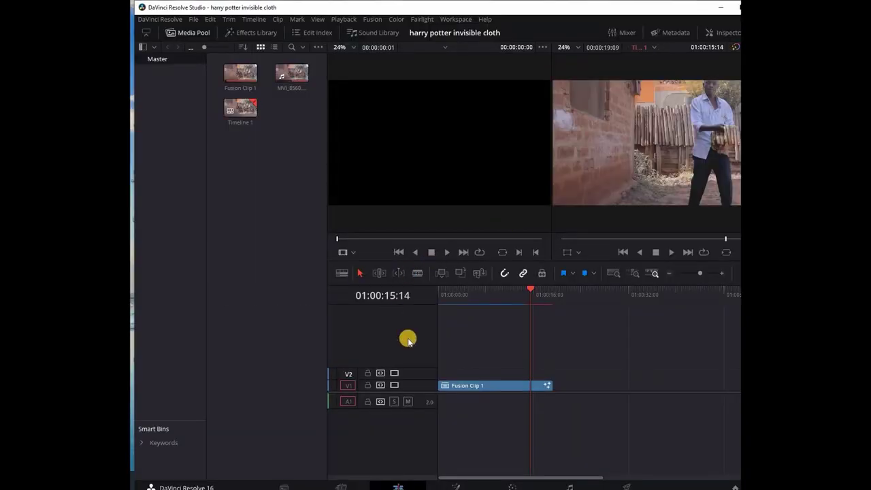
pyautogui.click(227, 71)
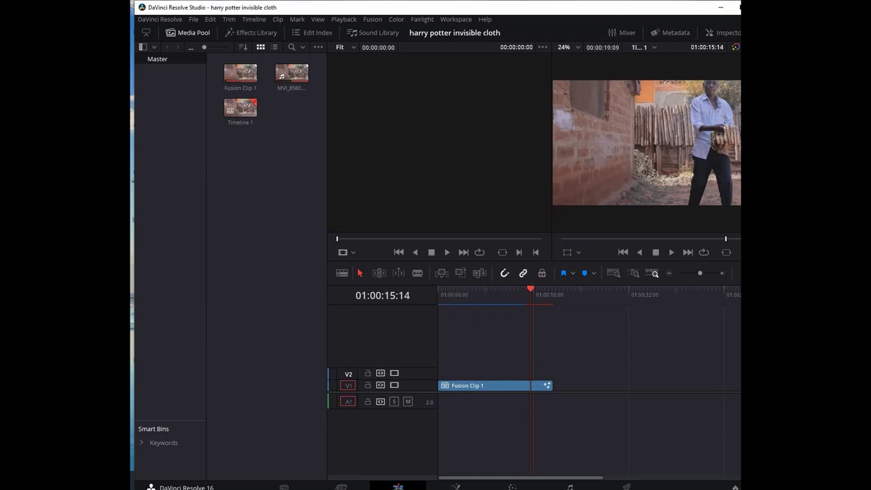
pyautogui.click(735, 7)
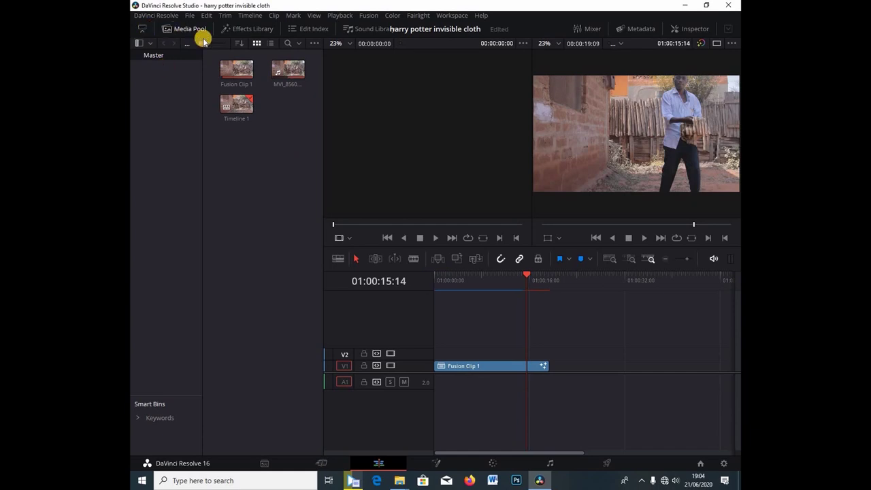
# Load MVI_8560.MOV into the source viewer, skim through its footage and hide the Media Pool.
pyautogui.doubleClick(280, 75)
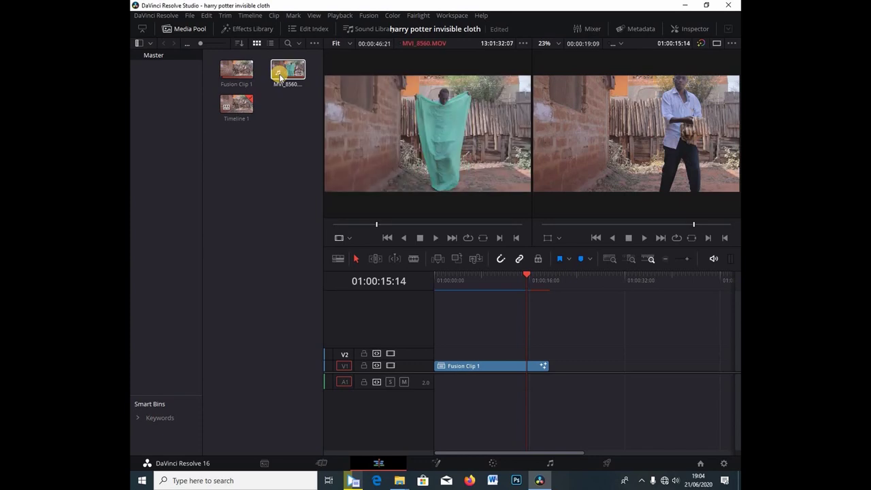
pyautogui.moveTo(431, 186); pyautogui.dragTo(404, 186)
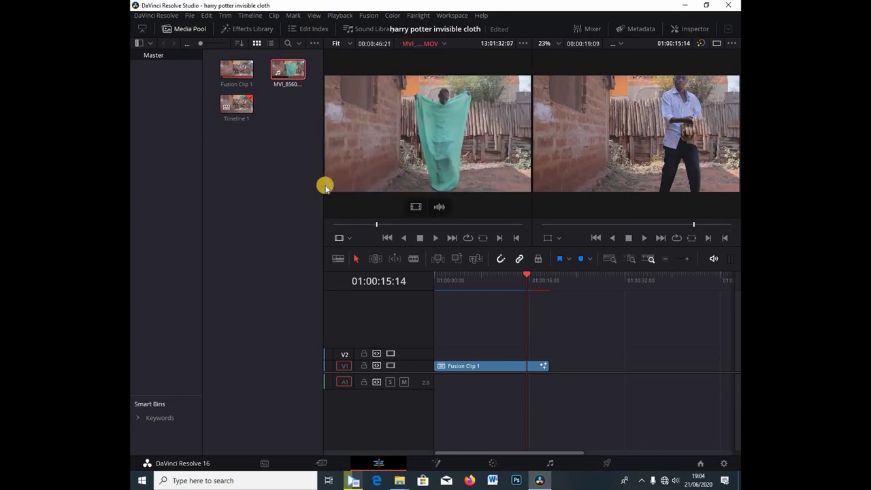
pyautogui.moveTo(336, 227); pyautogui.dragTo(361, 230)
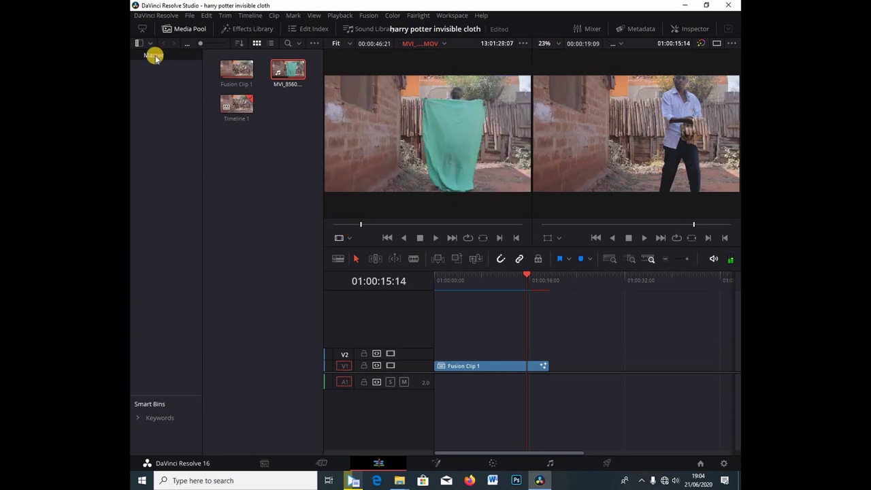
pyautogui.click(194, 29)
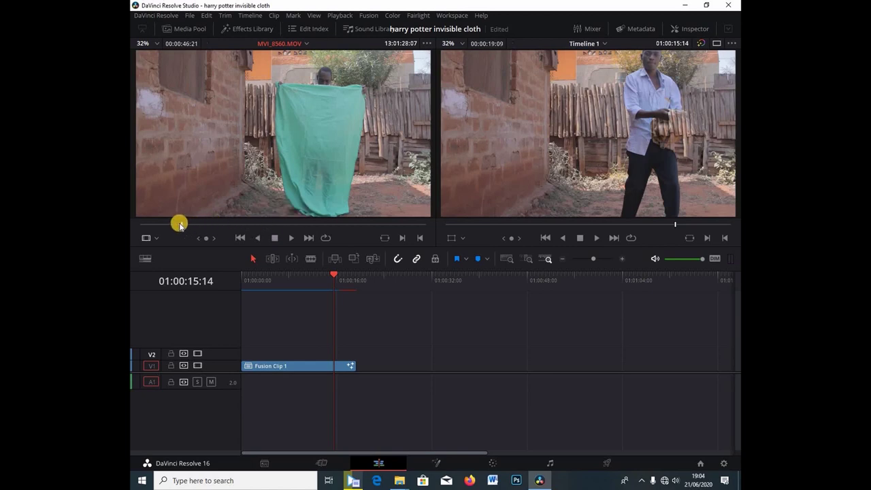
# Mark the cloth section of MVI_8560.MOV from 13:01:37:05 to 13:02:01:09 and place its video on V1 after Fusion Clip 1.
pyautogui.moveTo(192, 226); pyautogui.dragTo(236, 219)
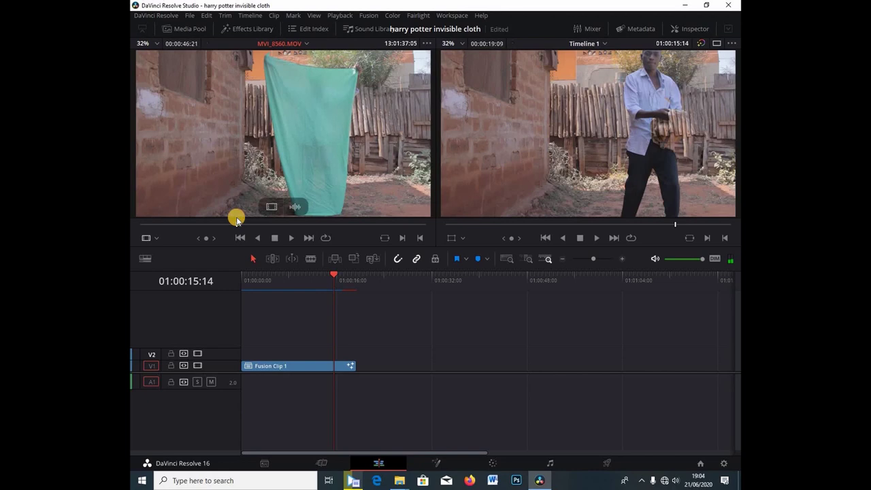
pyautogui.press('i')
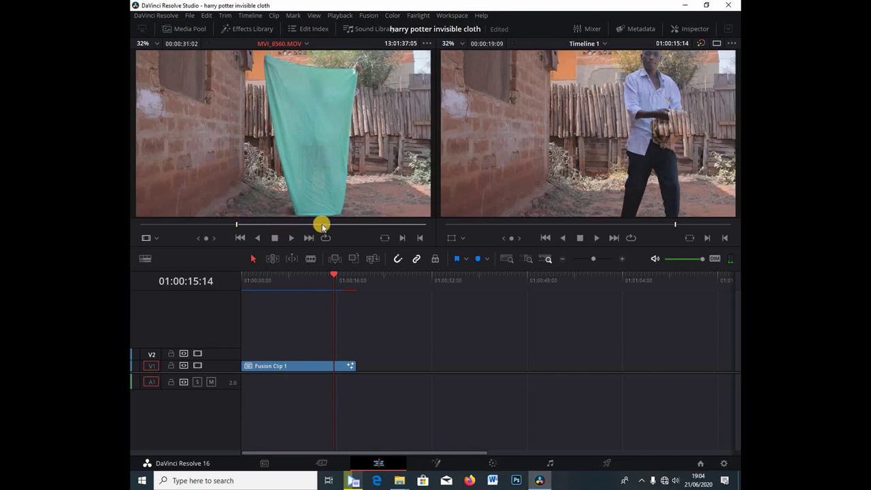
pyautogui.moveTo(324, 227); pyautogui.dragTo(384, 228)
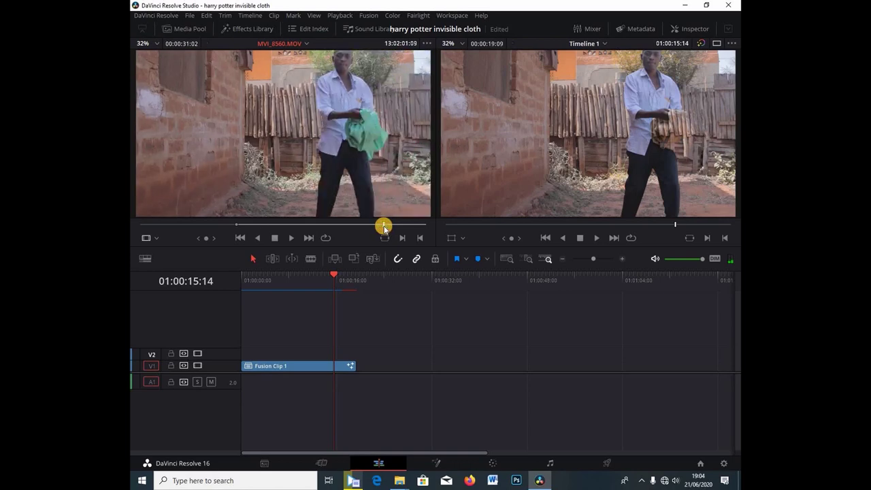
pyautogui.press('o')
pyautogui.moveTo(397, 316); pyautogui.dragTo(395, 365)
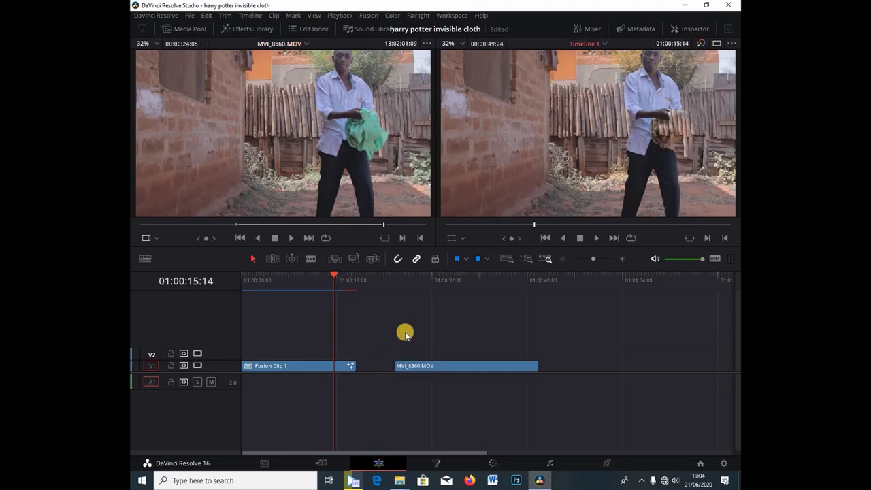
# Add the empty-background section of MVI_8560.MOV from 13:02:03:06 to the timeline, placing it on V1 under the start of the cloth clip on V2.
pyautogui.click(418, 275)
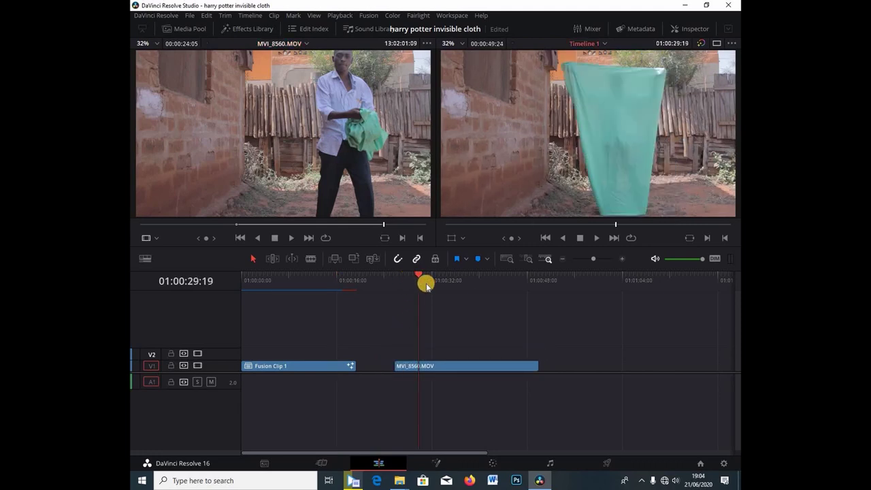
pyautogui.click(395, 224)
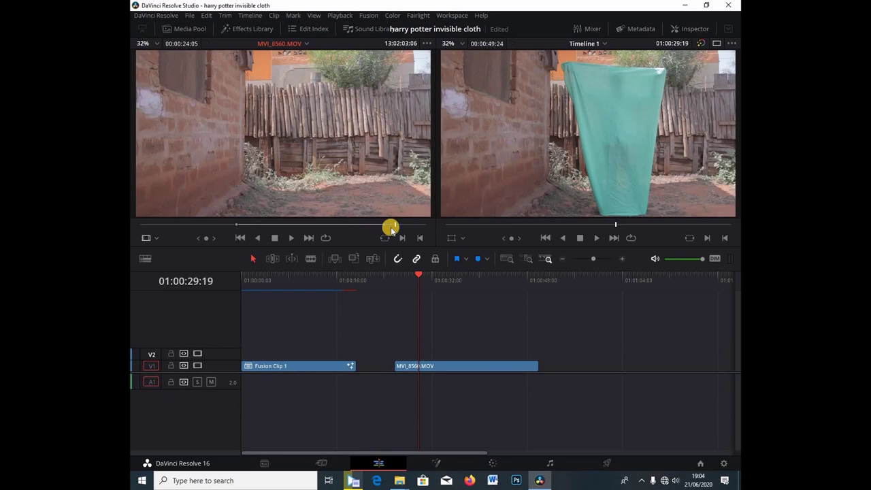
pyautogui.moveTo(376, 190)
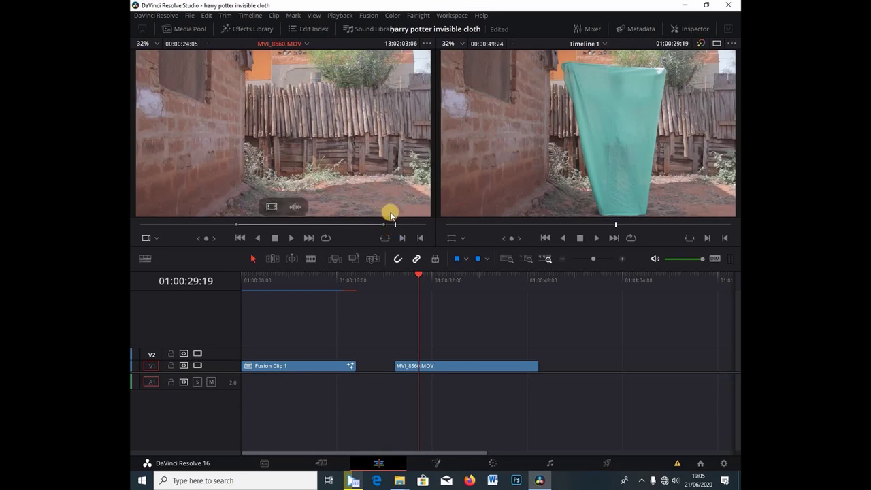
pyautogui.press('i')
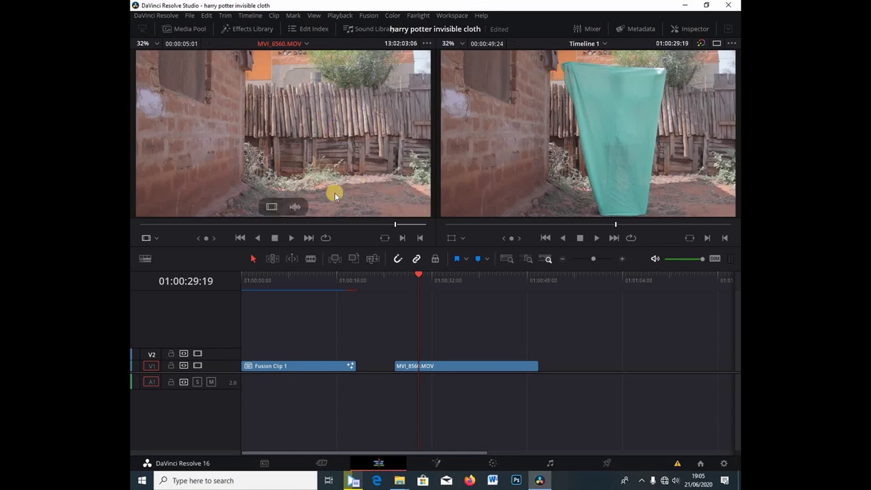
pyautogui.moveTo(272, 204); pyautogui.dragTo(500, 359)
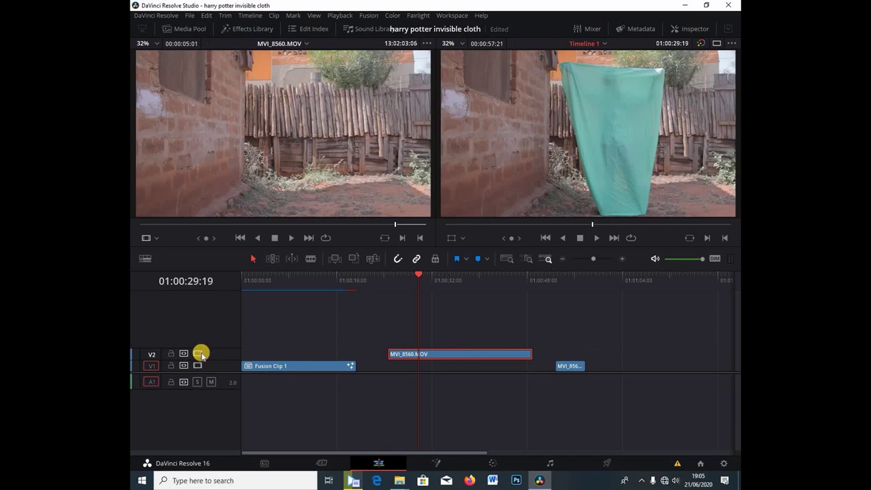
pyautogui.moveTo(566, 365); pyautogui.dragTo(405, 368)
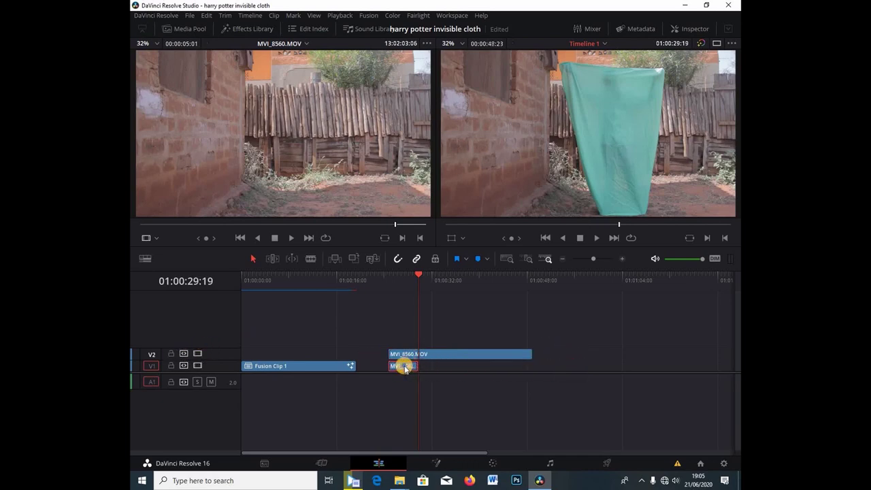
# Apply a clip speed change to the empty-background clip on V1.
pyautogui.rightClick(404, 368)
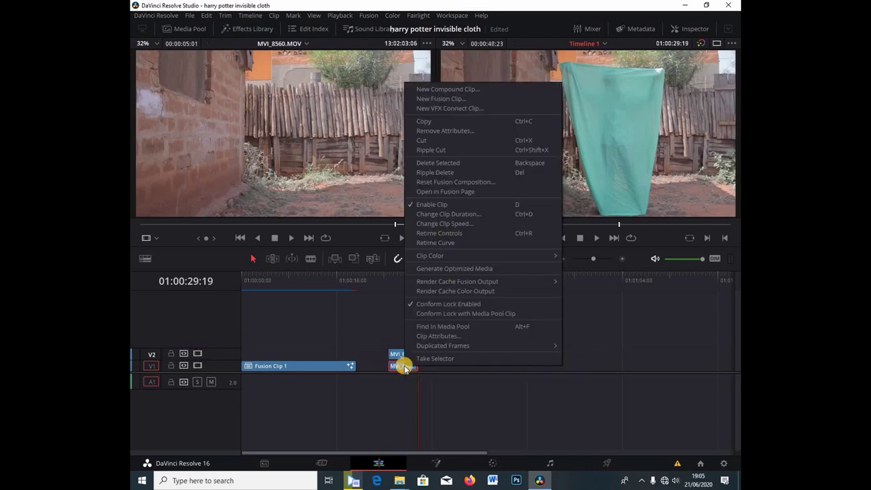
pyautogui.click(452, 224)
pyautogui.click(443, 268)
pyautogui.click(474, 334)
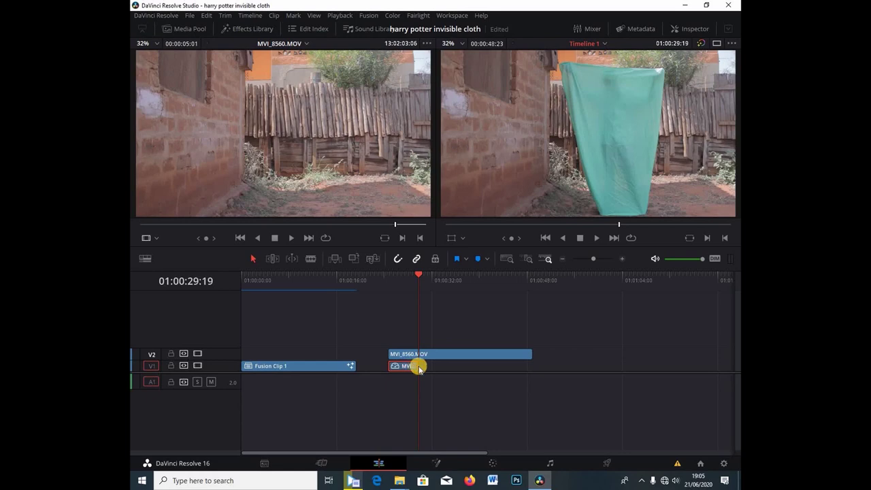
# Paste four copies of the background clip end to end on V1 from 01:00:29:19, trimming the last one to the cloth clip's end.
pyautogui.click(388, 277)
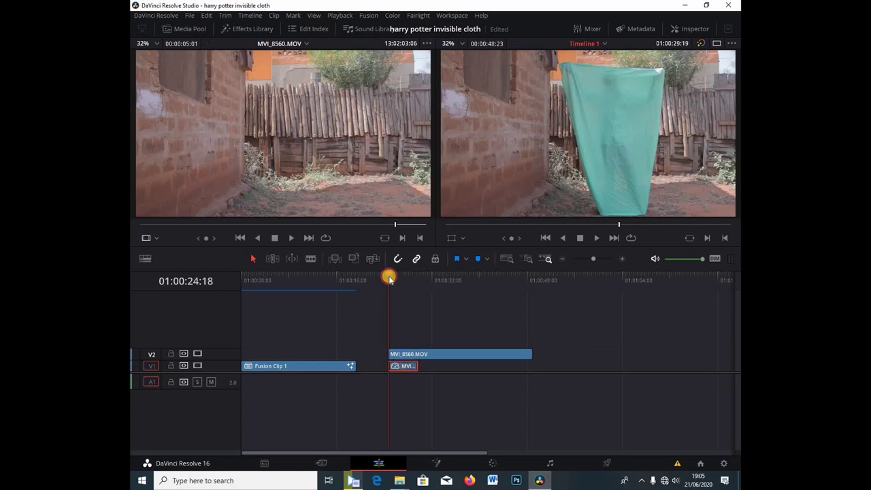
pyautogui.click(411, 367)
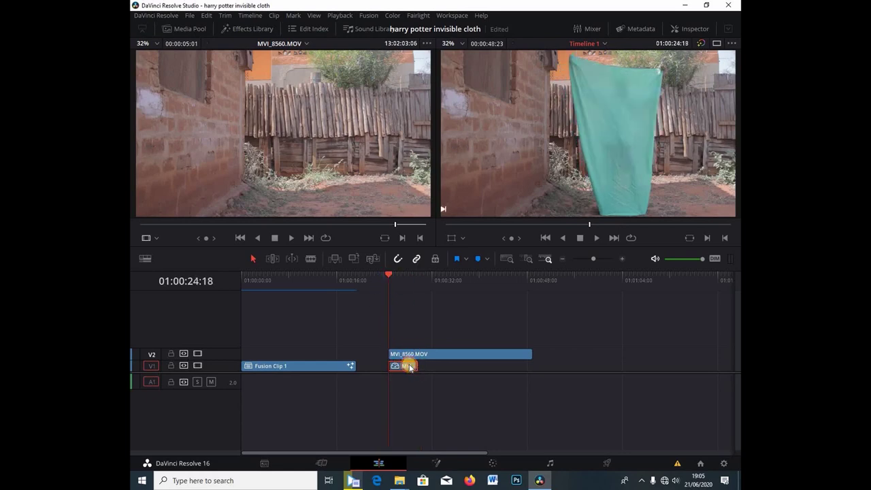
pyautogui.moveTo(416, 366)
pyautogui.mouseDown()
pyautogui.moveTo(517, 370)
pyautogui.moveTo(404, 372)
pyautogui.mouseUp()
pyautogui.click(420, 280)
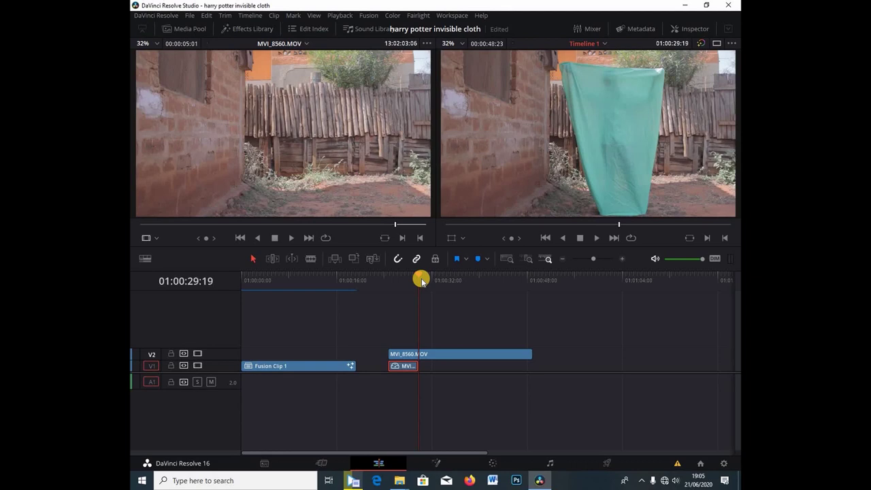
pyautogui.hotkey('ctrl', 'v')
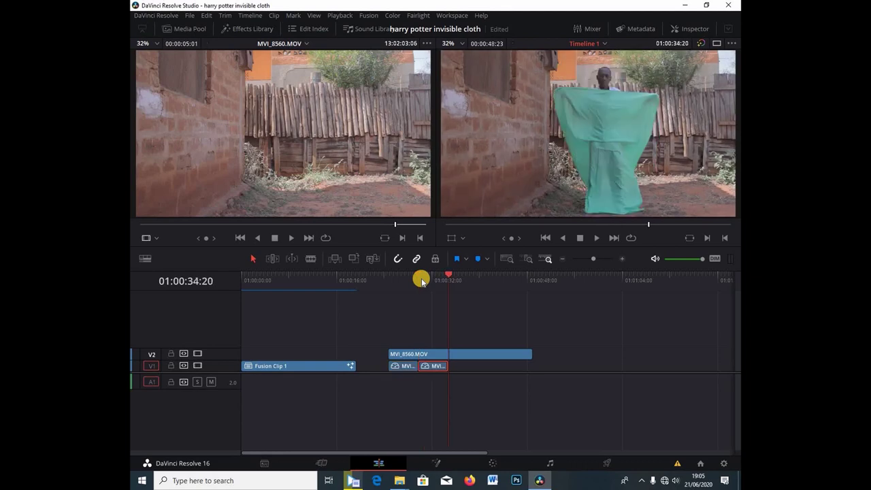
pyautogui.hotkey('ctrl', 'v')
pyautogui.hotkey('ctrl', 'v')
pyautogui.hotkey('ctrl', 'v')
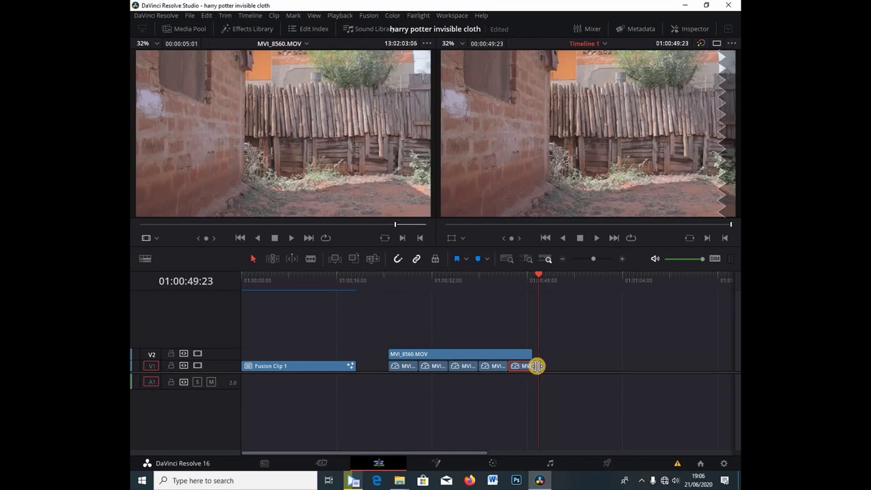
pyautogui.moveTo(535, 366); pyautogui.dragTo(528, 365)
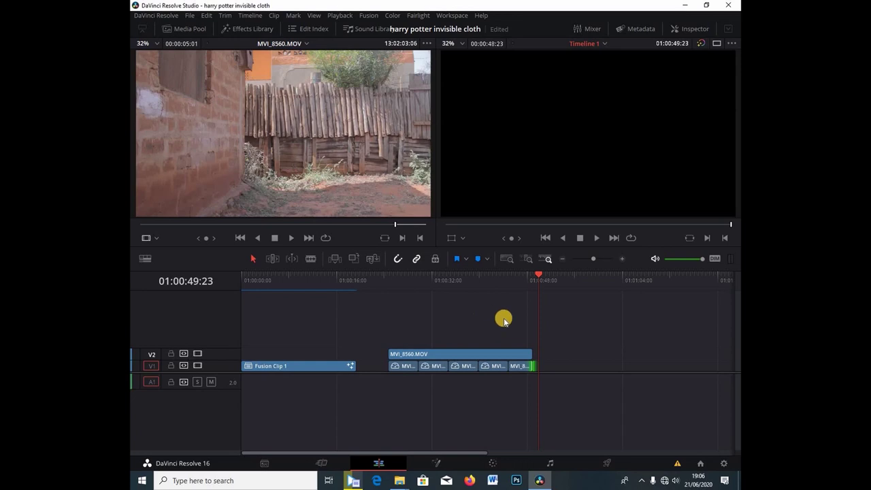
# Combine the cloth clip on V2 and all background clips beneath it into a new Fusion clip.
pyautogui.moveTo(523, 330); pyautogui.dragTo(411, 359)
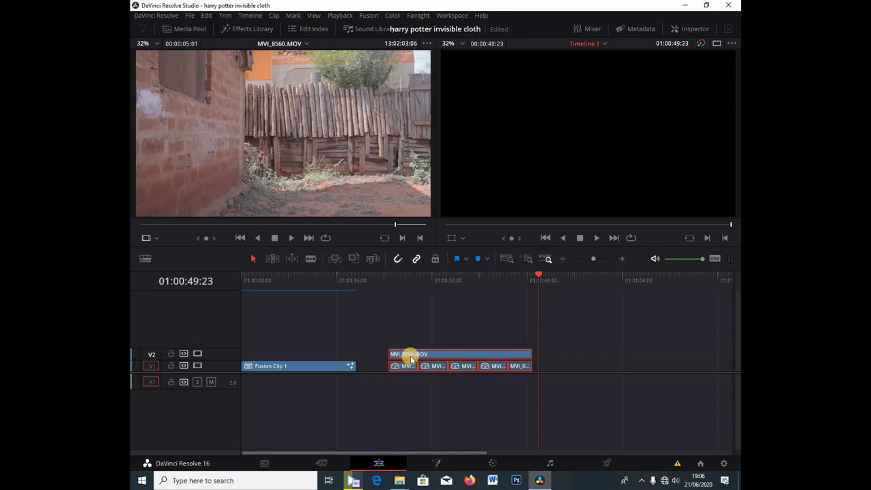
pyautogui.rightClick(412, 356)
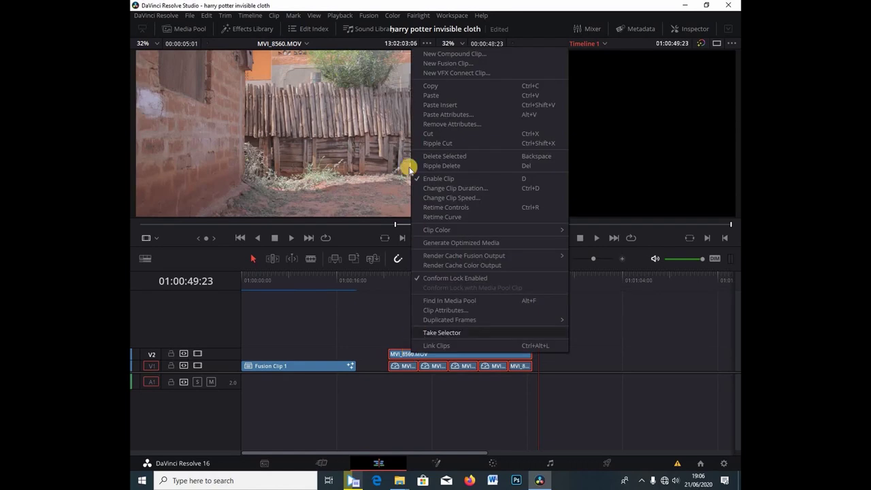
pyautogui.click(452, 63)
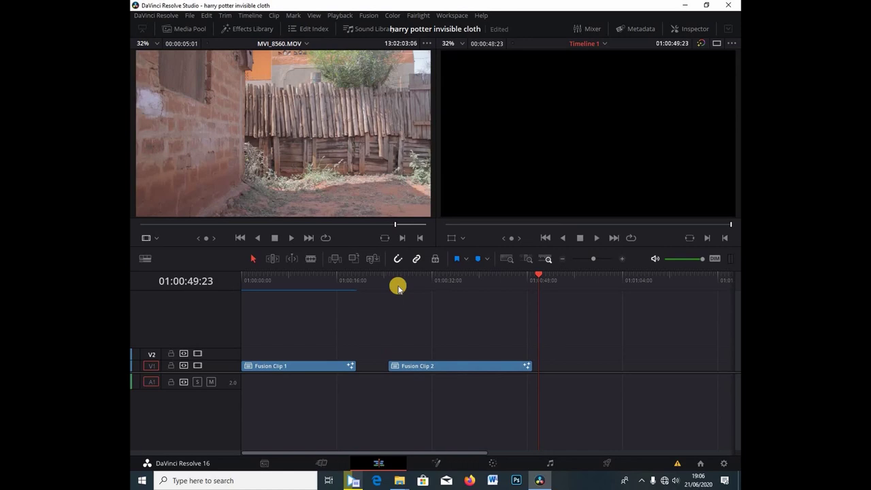
# Place the playhead at 01:00:32:04 and open Fusion Clip 2 on the Fusion page.
pyautogui.click(433, 276)
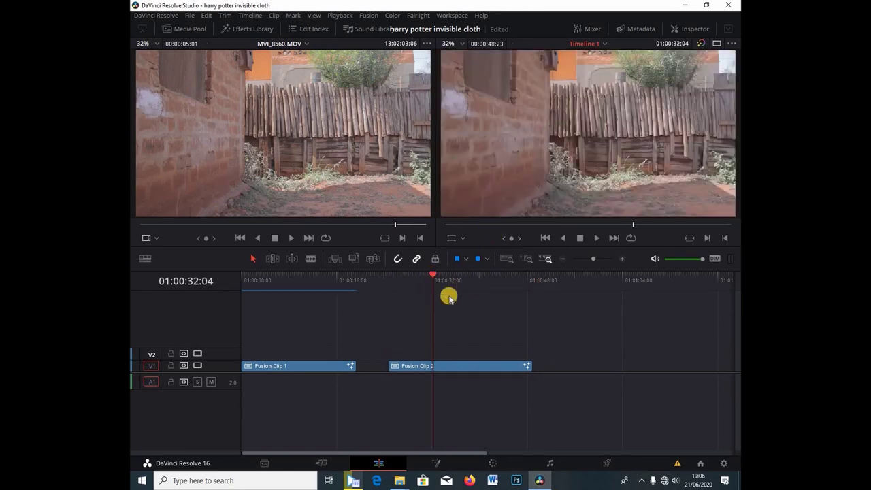
pyautogui.click(402, 366)
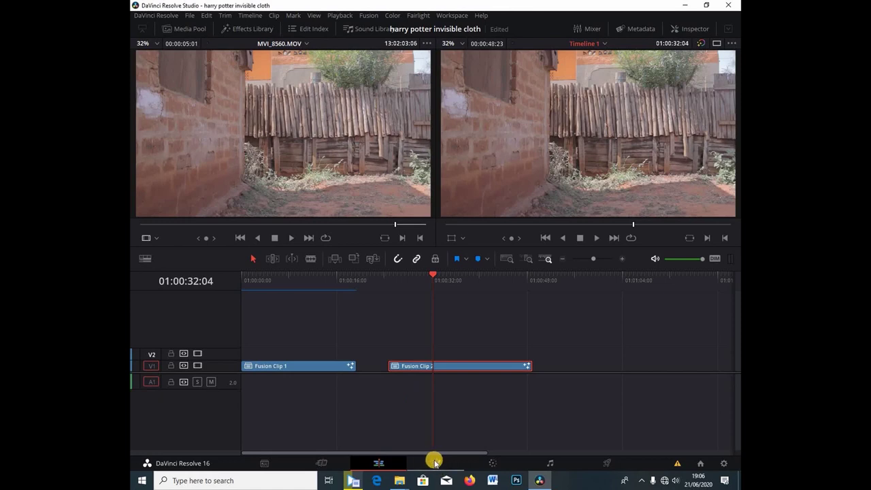
pyautogui.click(436, 461)
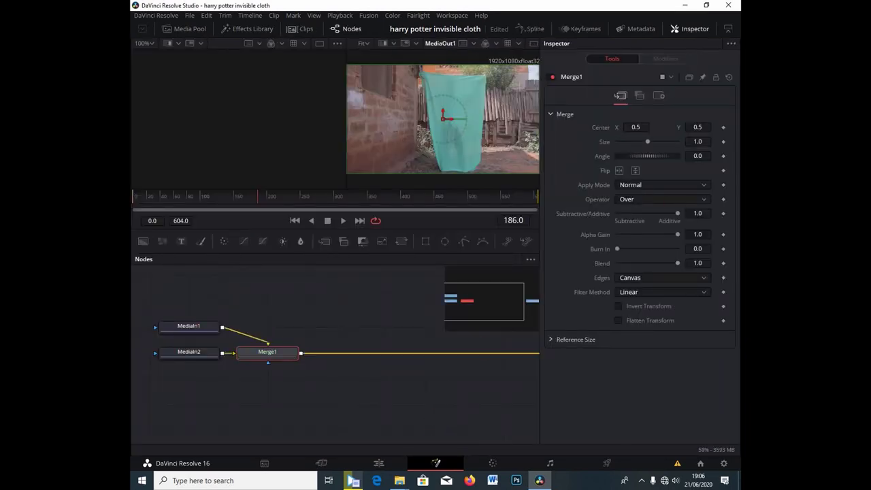
# Reduce the Inspector to half height and show the MediaIn1 node in the first viewer.
pyautogui.click(729, 30)
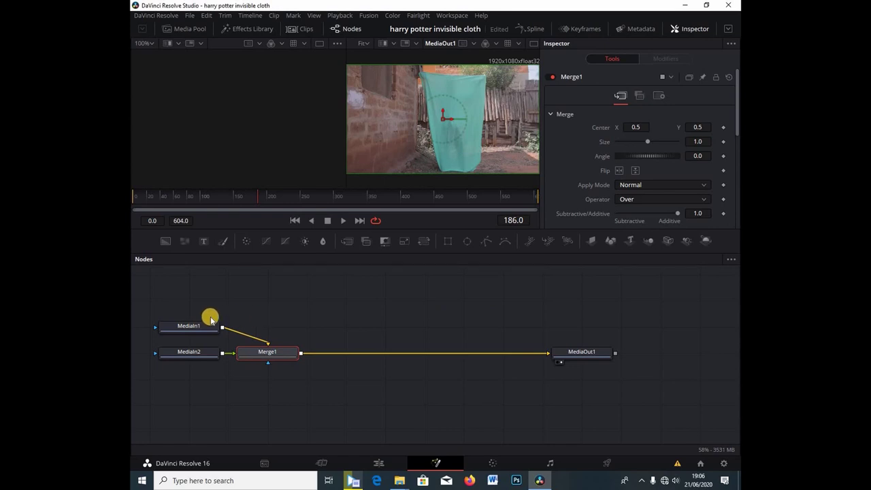
pyautogui.click(169, 330)
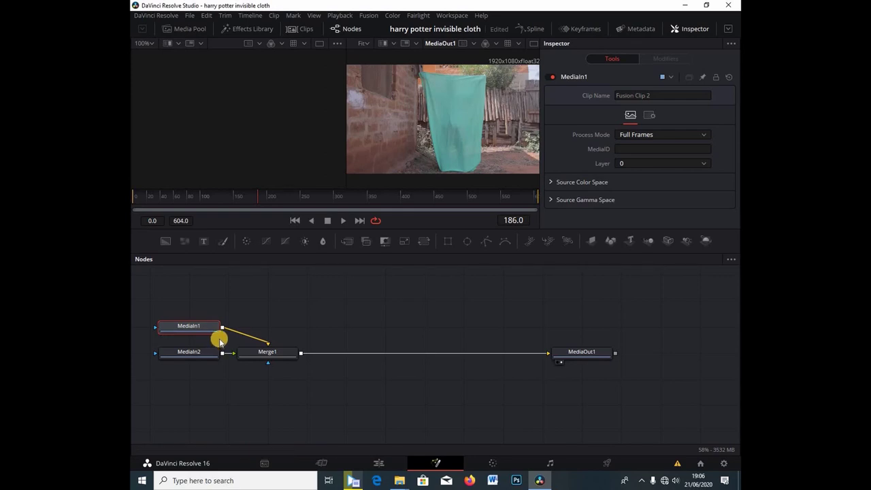
pyautogui.press('1')
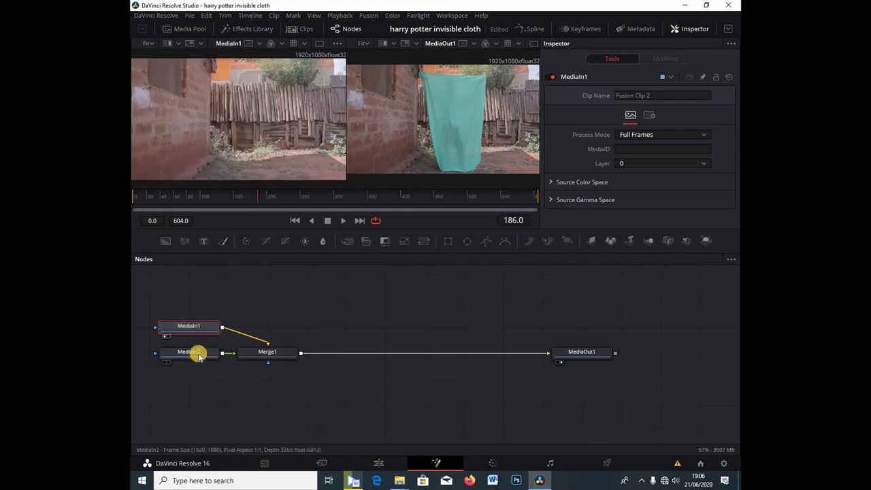
# Show MediaIn2 in the second viewer and space out the MediaIn2 and Merge1 nodes in the node graph.
pyautogui.click(197, 354)
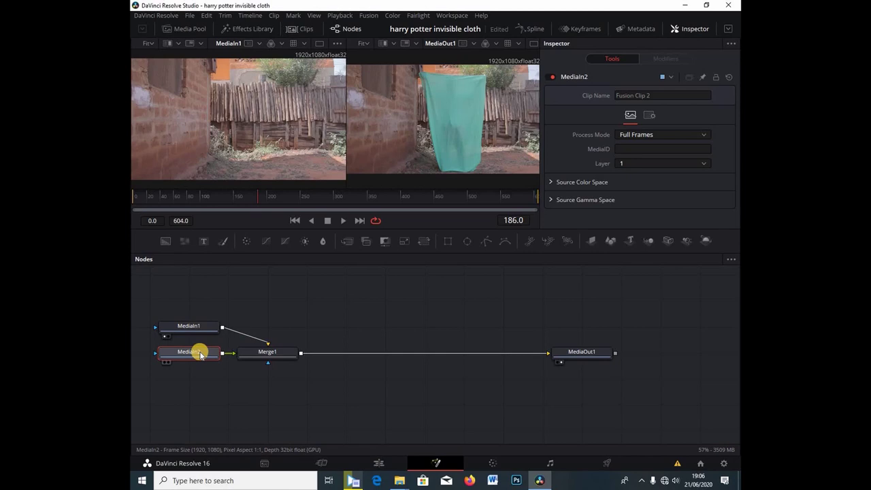
pyautogui.moveTo(204, 355); pyautogui.dragTo(242, 387)
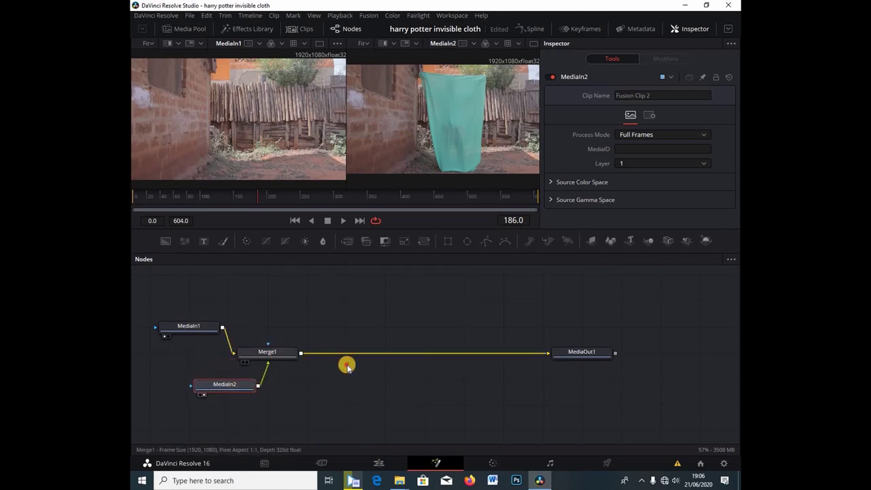
pyautogui.moveTo(276, 352); pyautogui.dragTo(348, 364)
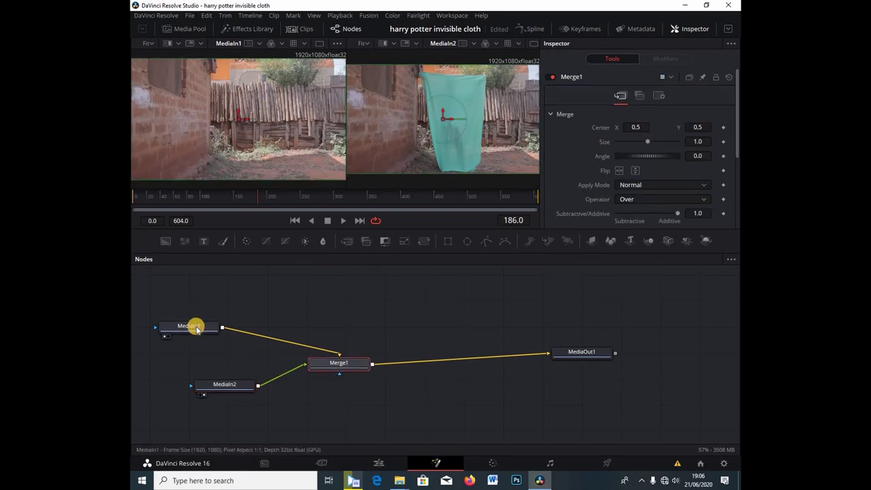
# Rename the MediaIn1 node as cleanplate and the MediaIn2 node as invisia.
pyautogui.click(196, 328)
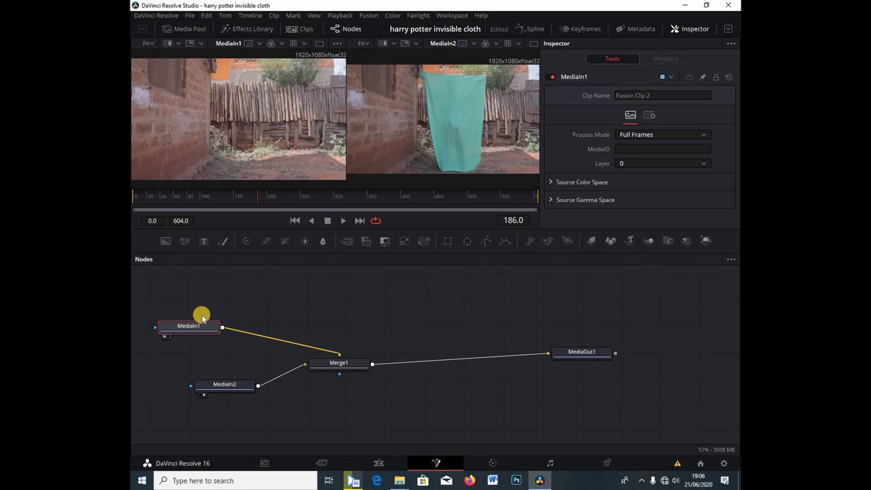
pyautogui.press('F2')
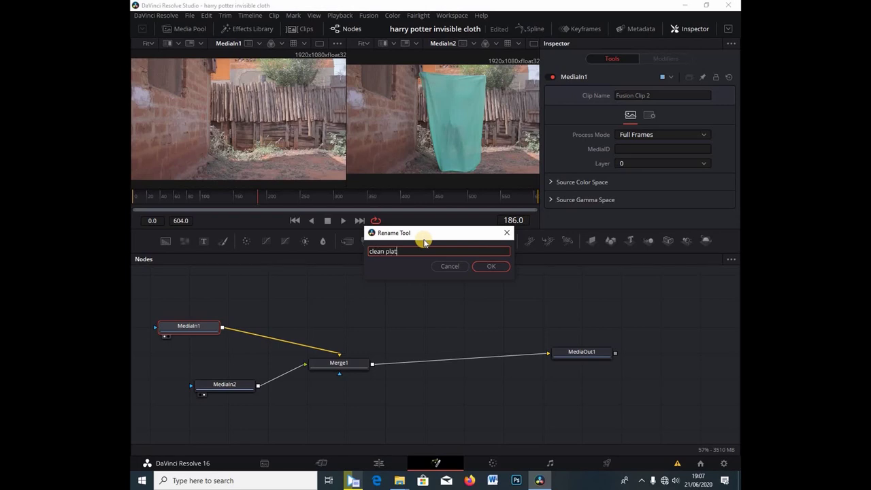
pyautogui.click(490, 267)
pyautogui.click(211, 385)
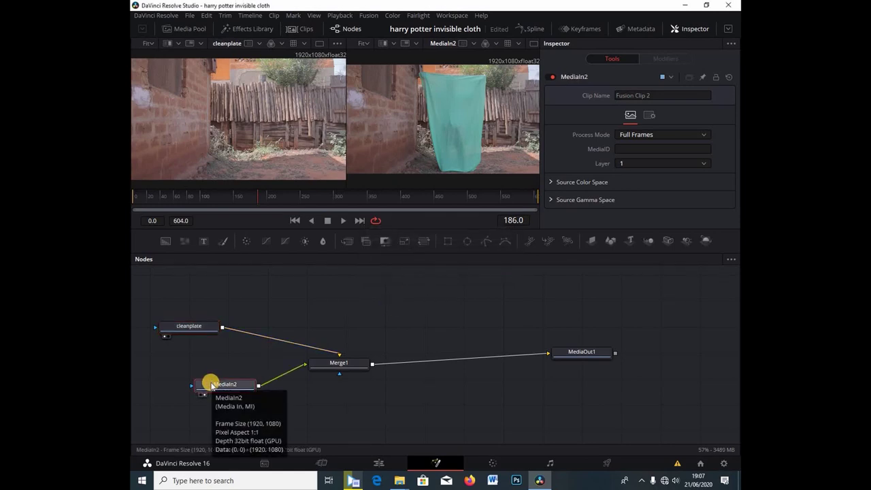
pyautogui.press('F2')
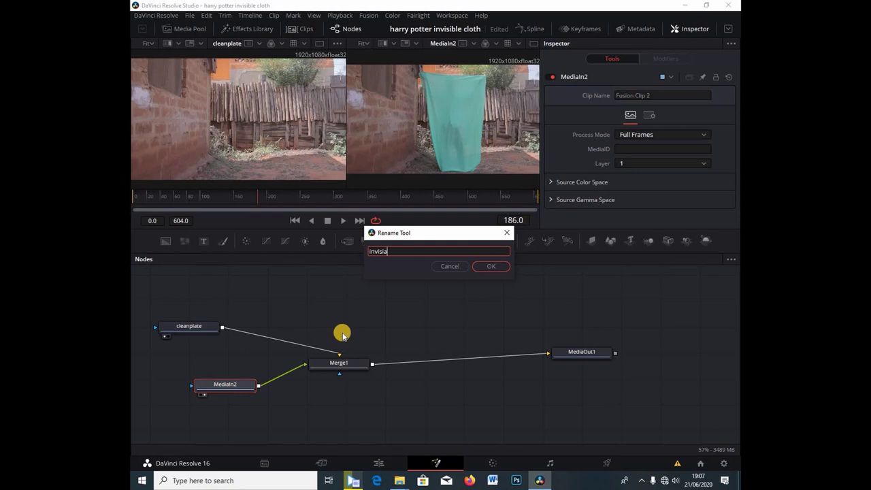
pyautogui.press('Return')
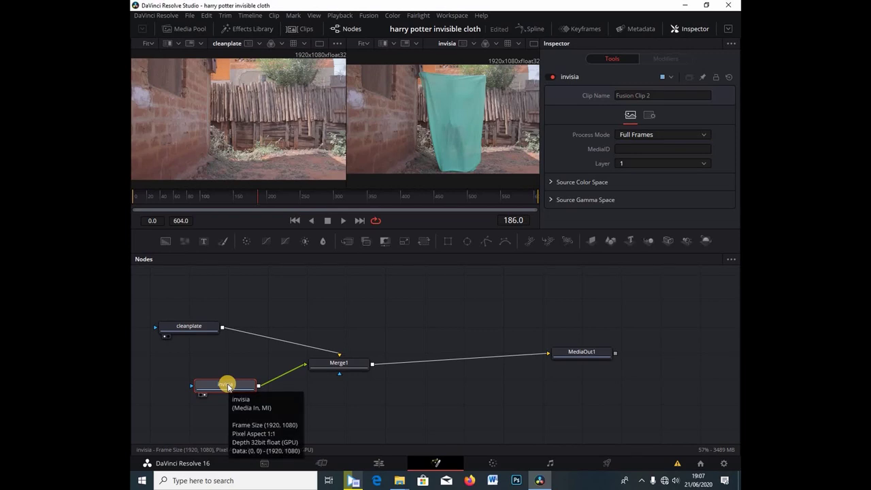
# Rearrange the node graph so invisia sits above cleanplate, with Merge1 moved closer to MediaOut1.
pyautogui.click(226, 322)
pyautogui.moveTo(224, 384); pyautogui.dragTo(224, 295)
pyautogui.moveTo(200, 325); pyautogui.dragTo(203, 328)
pyautogui.moveTo(218, 369); pyautogui.dragTo(217, 364)
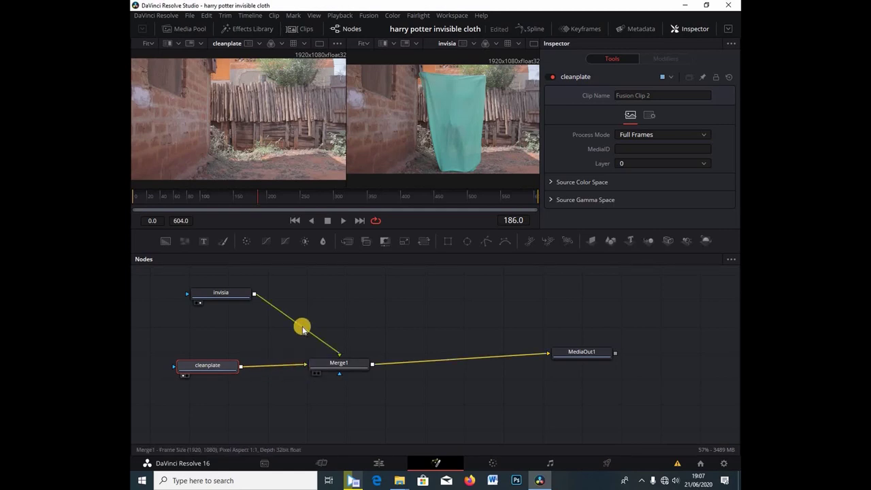
pyautogui.moveTo(198, 368); pyautogui.dragTo(192, 368)
pyautogui.moveTo(320, 363); pyautogui.dragTo(345, 353)
# Insert a Delta Keyer after the invisia node and sample the green cloth as its background color.
pyautogui.click(220, 294)
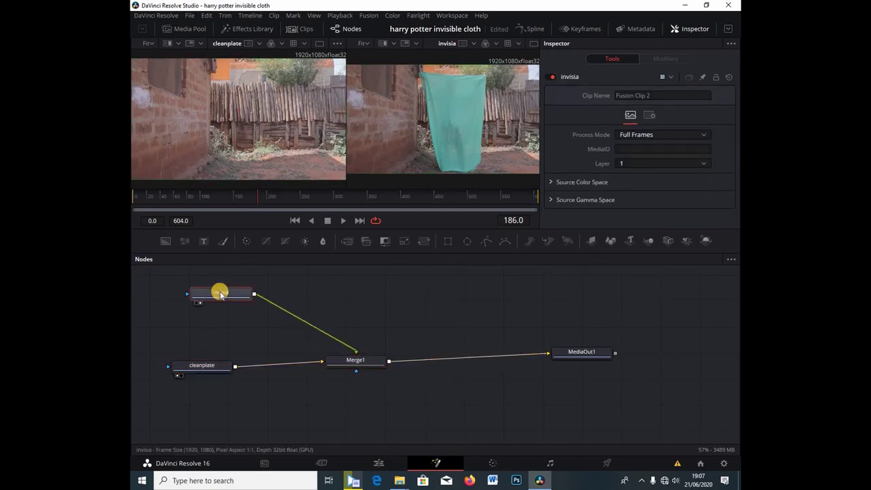
pyautogui.hotkey('shift', 'space')
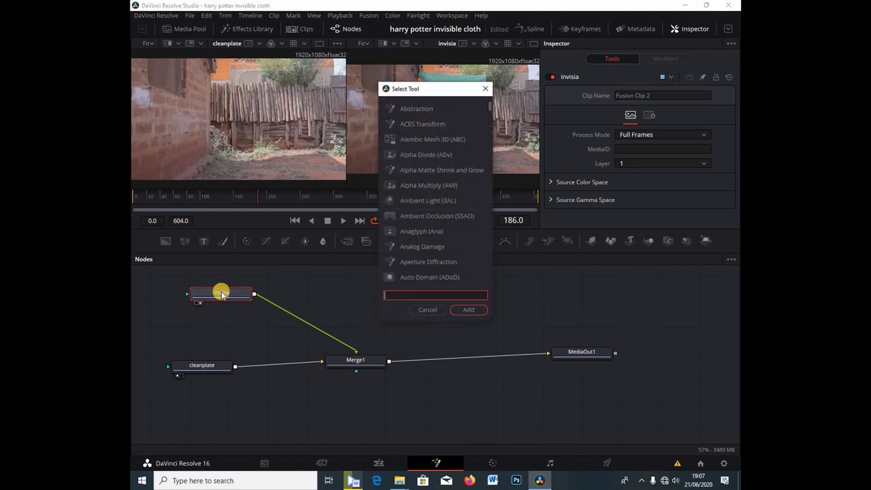
pyautogui.write('de')
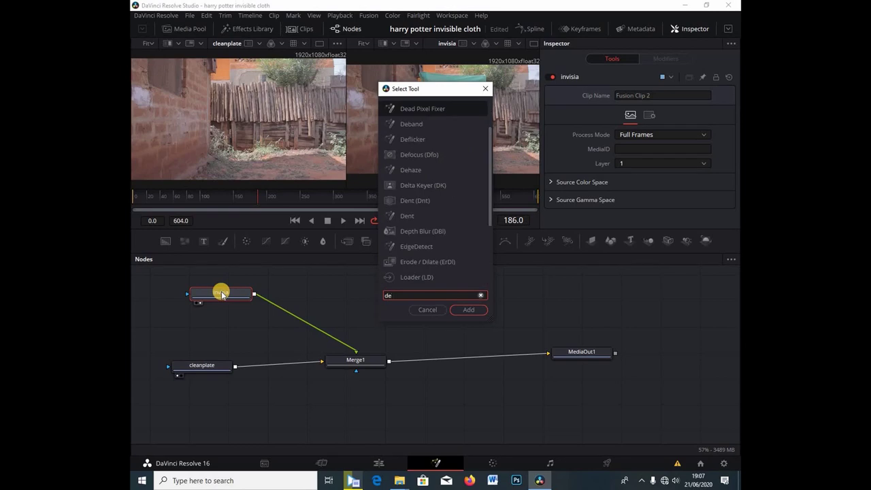
pyautogui.write('lta')
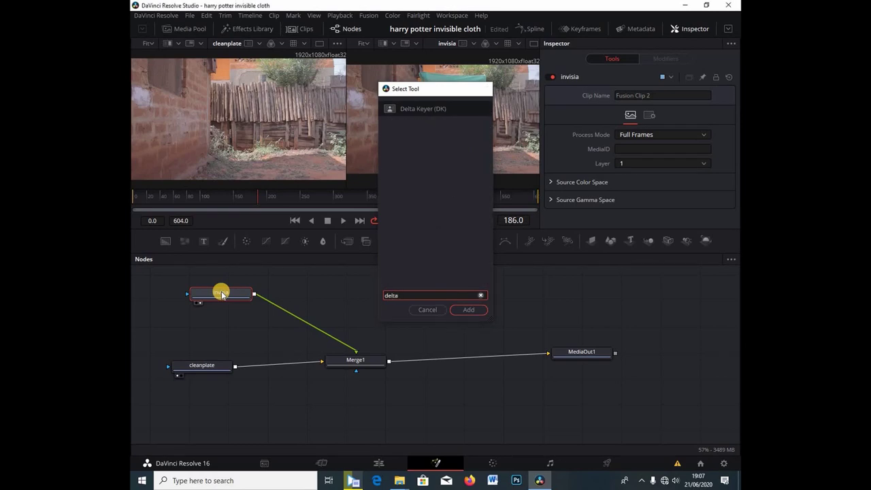
pyautogui.press('Return')
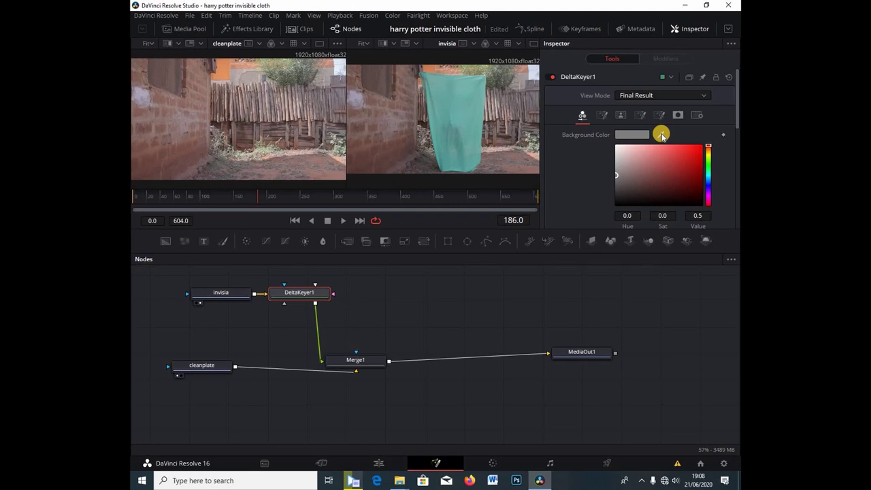
pyautogui.moveTo(661, 136); pyautogui.dragTo(451, 119)
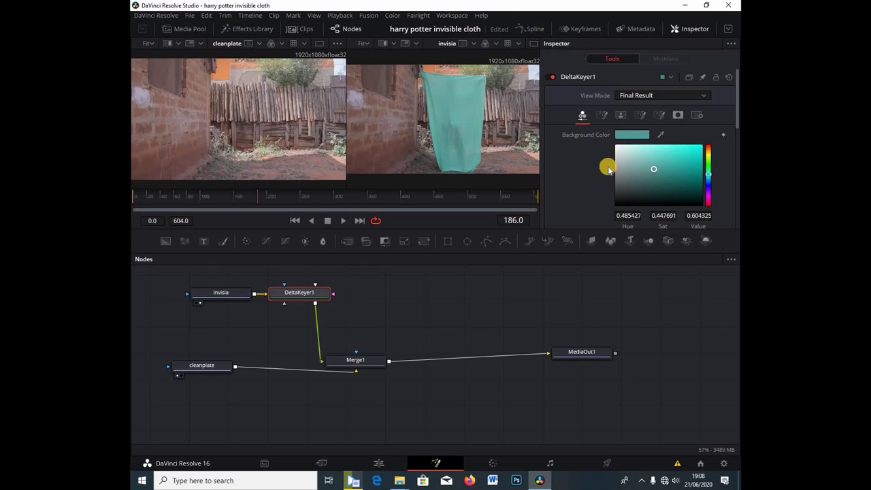
# Show MediaOut1 in the second viewer and scrub the composite to frame 354 to check the key.
pyautogui.click(566, 356)
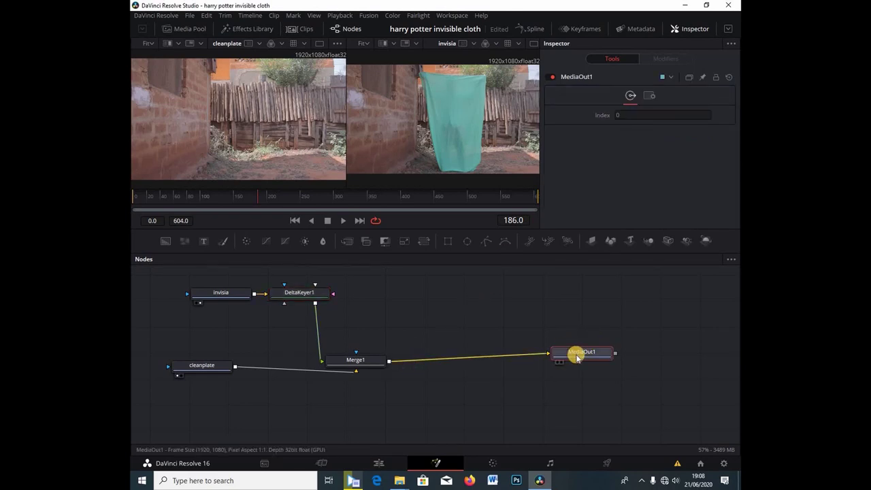
pyautogui.press('2')
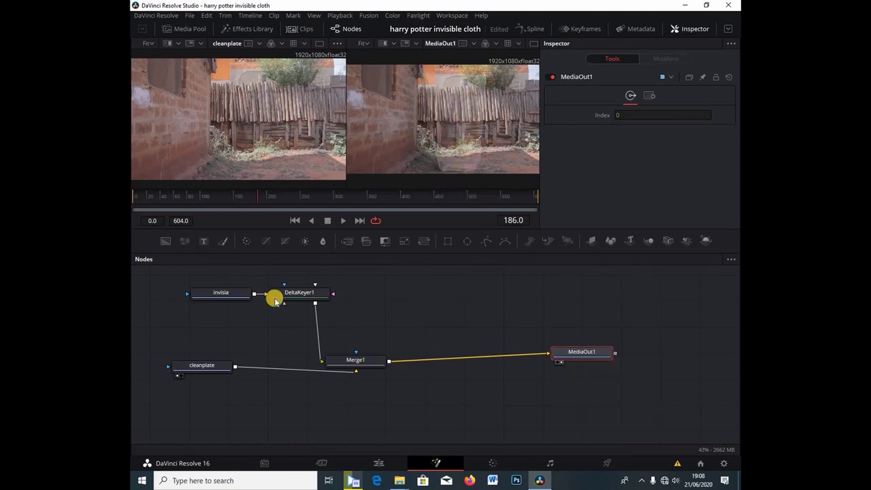
pyautogui.moveTo(136, 203); pyautogui.dragTo(369, 249)
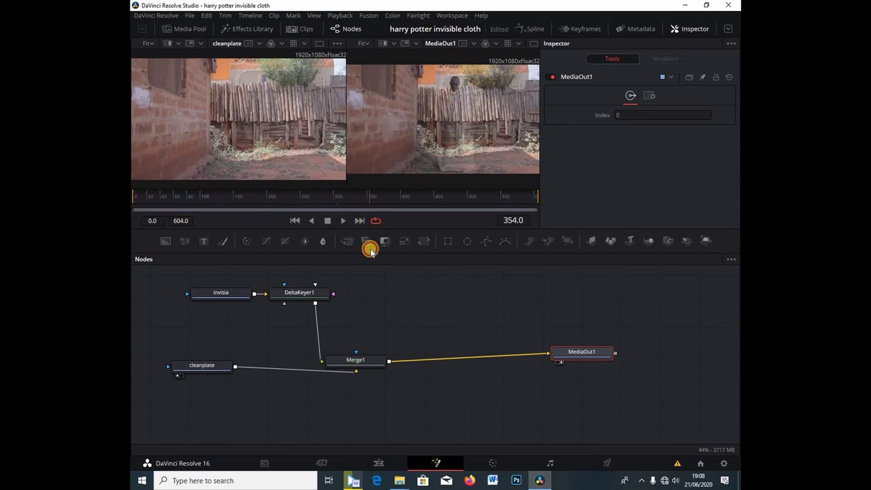
# Return to the Edit page and review Fusion Clip 2 by playing it and scrubbing to 01:00:45:15.
pyautogui.click(376, 462)
pyautogui.click(390, 273)
pyautogui.press('space')
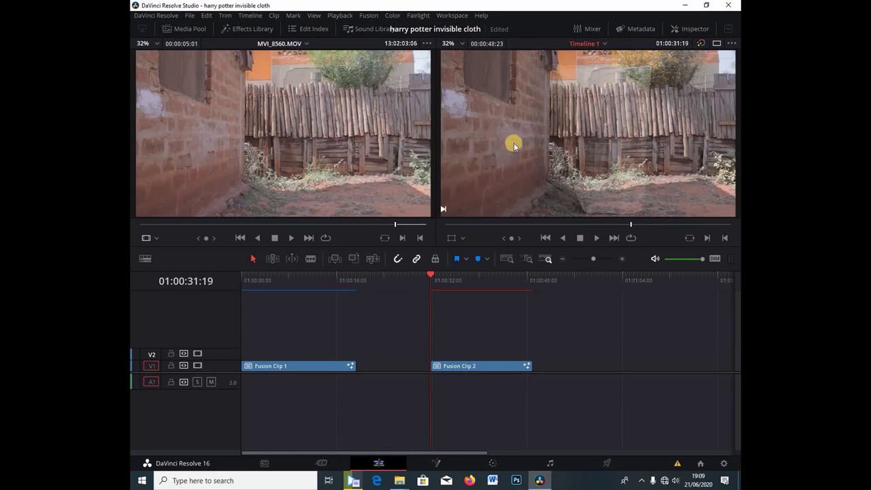
pyautogui.click(441, 279)
pyautogui.moveTo(441, 279); pyautogui.dragTo(512, 278)
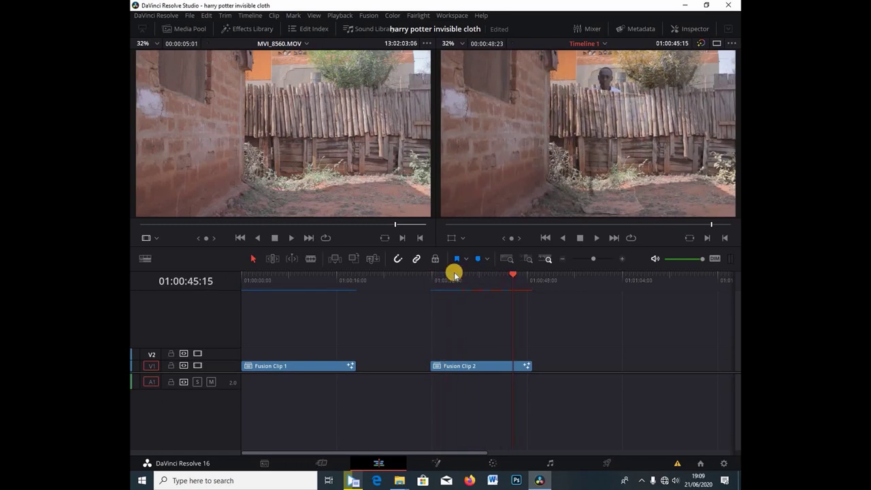